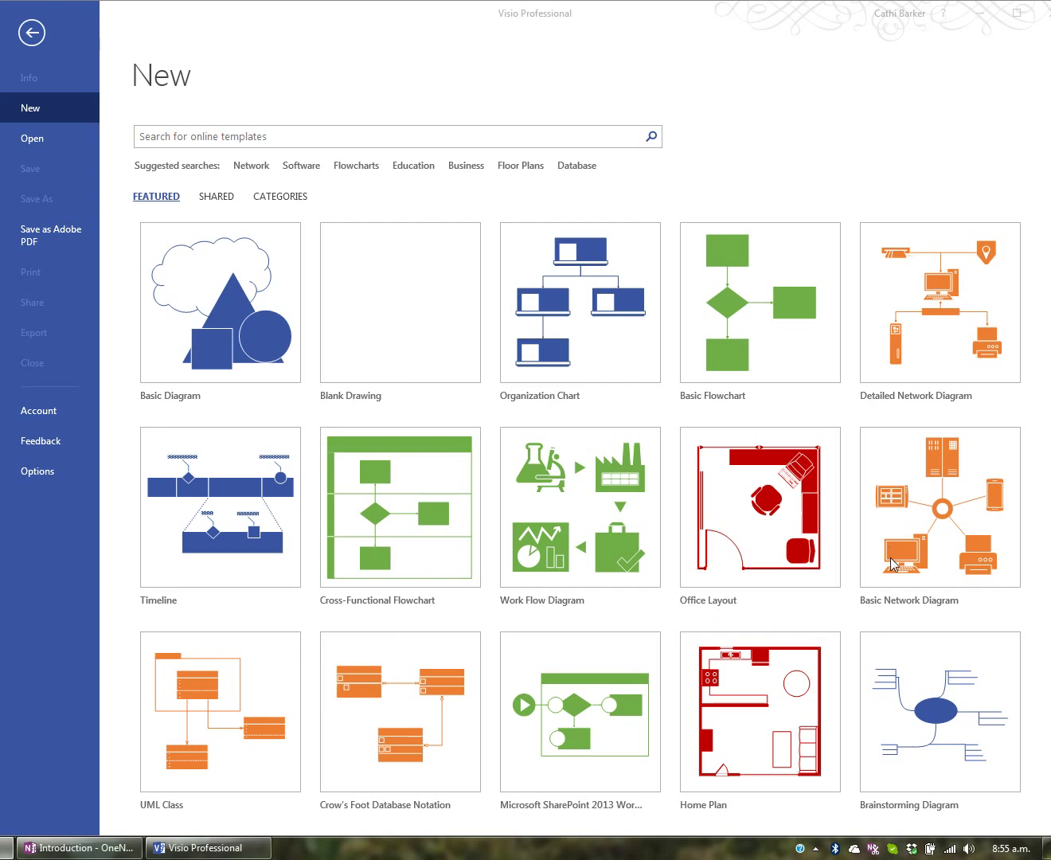
Preview the Network templates, then return to the featured templates page.
{"action": "left_click", "coordinate": [259, 170]}
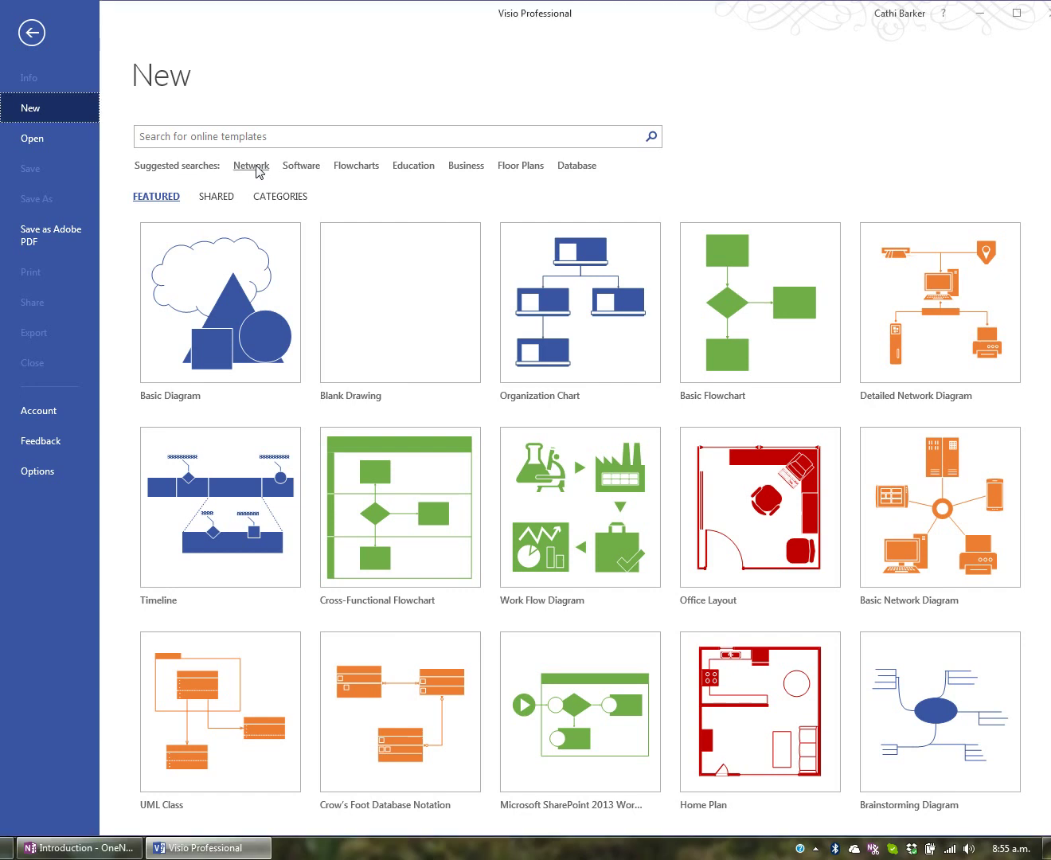
{"action": "left_click", "coordinate": [258, 170]}
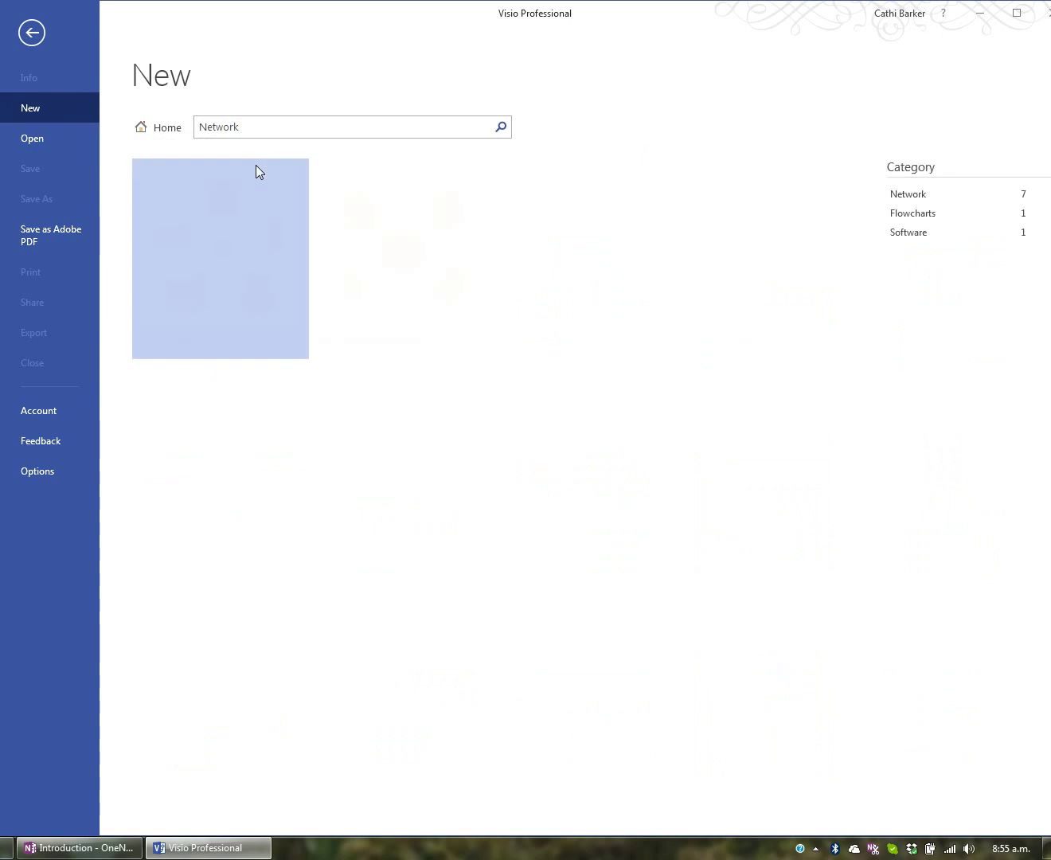
{"action": "left_click", "coordinate": [168, 128]}
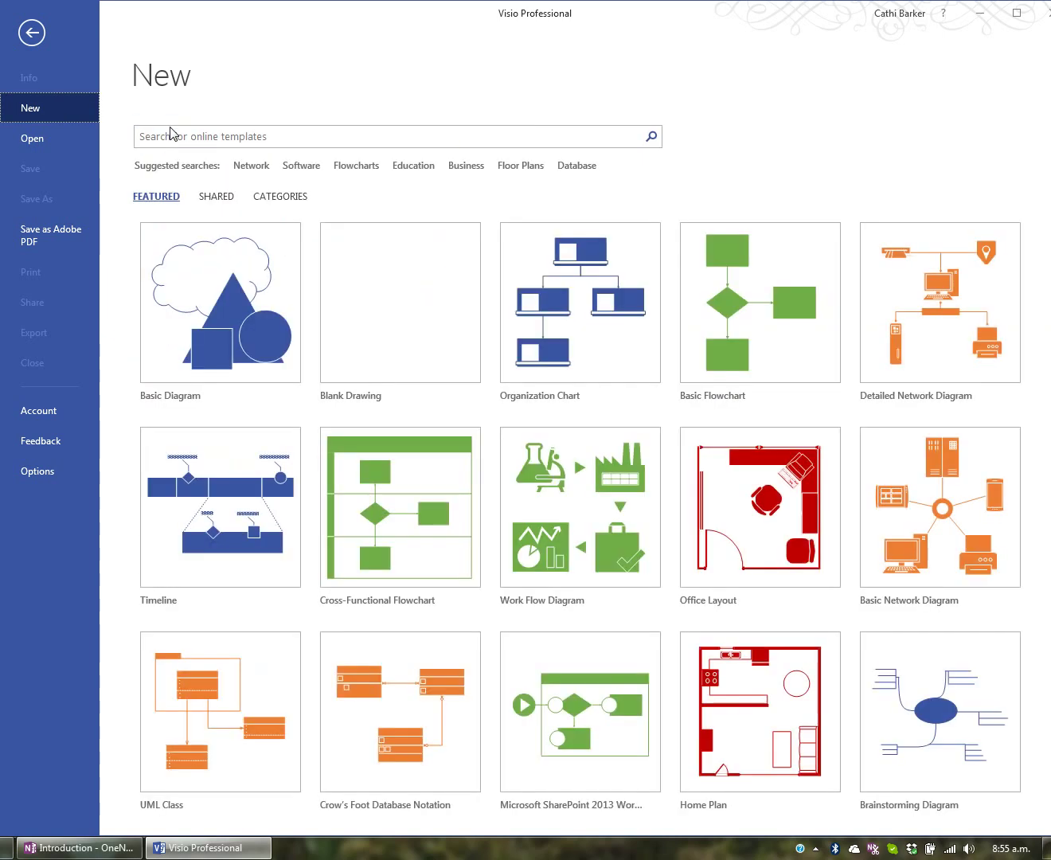
Preview the Floor Plans templates, go back, and pick the Basic Diagram template.
{"action": "left_click", "coordinate": [532, 165]}
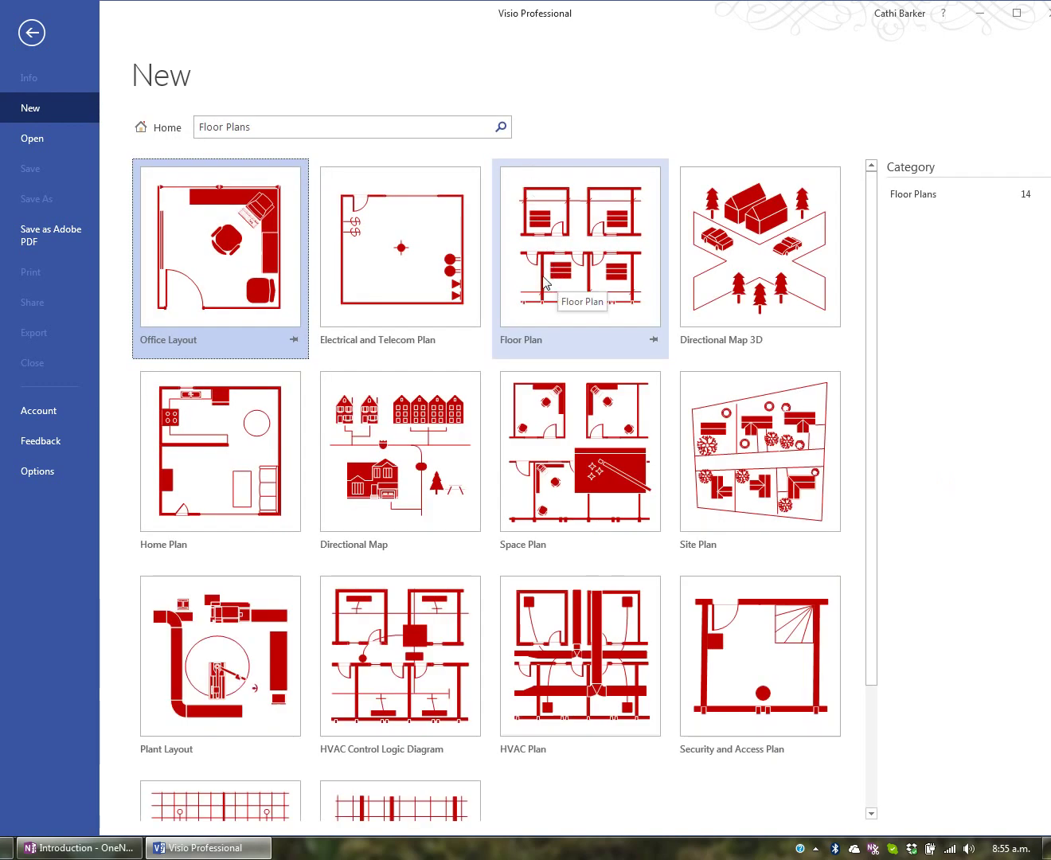
{"action": "left_click", "coordinate": [156, 134]}
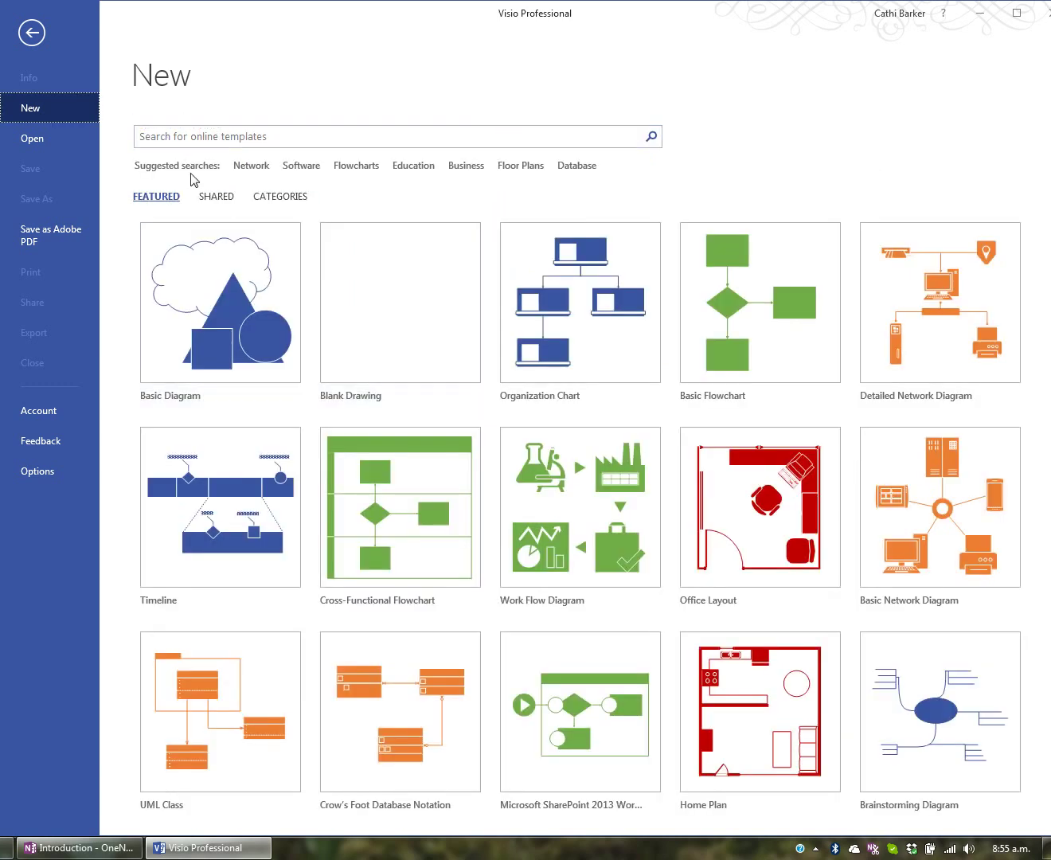
{"action": "left_click", "coordinate": [167, 134]}
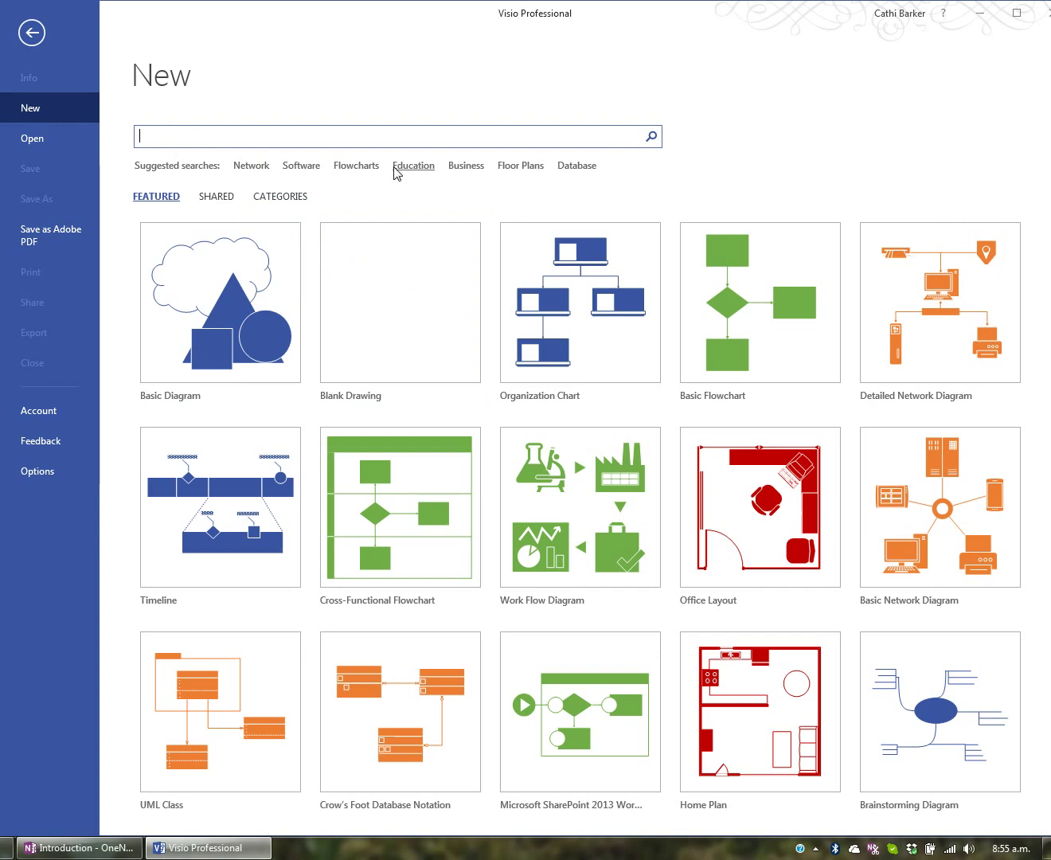
{"action": "left_click", "coordinate": [231, 275]}
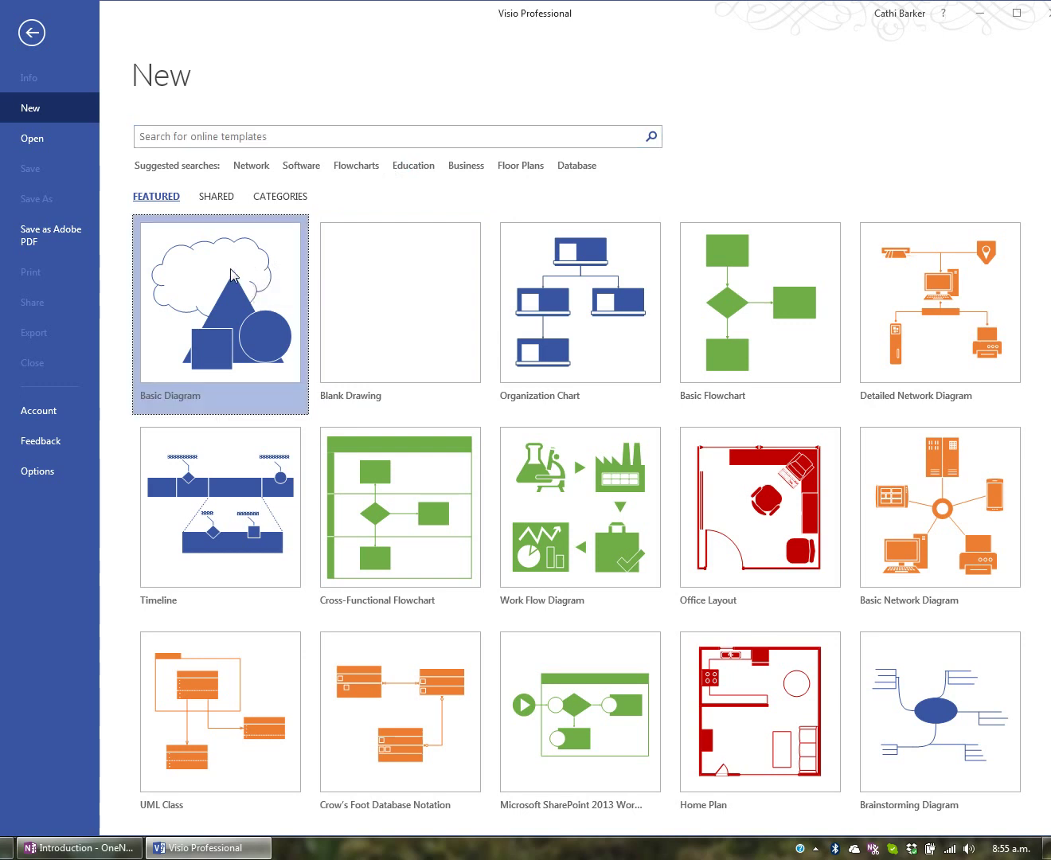